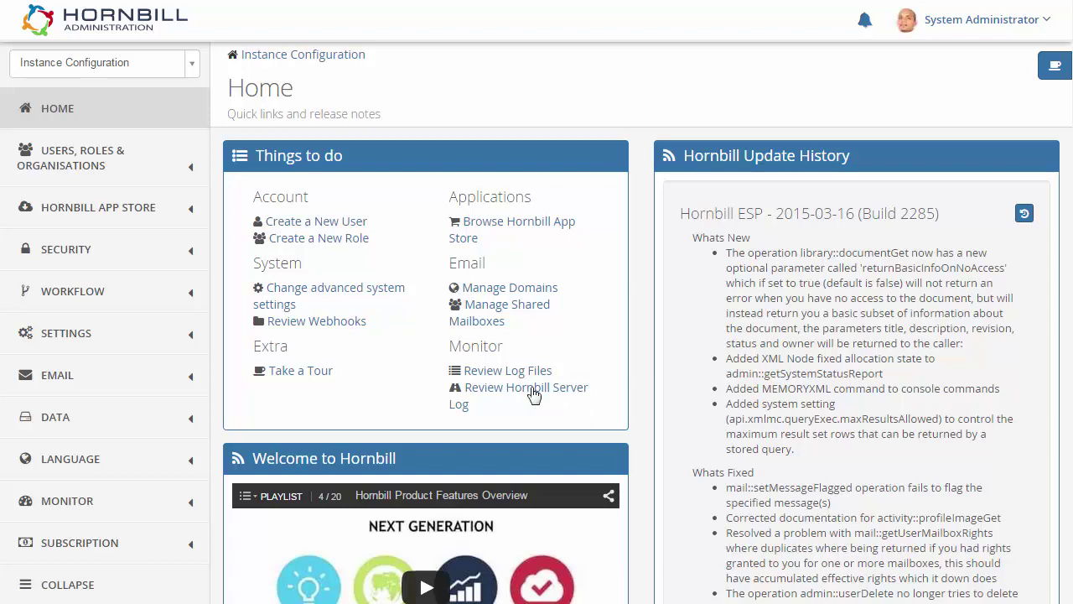
Switch from Instance Configuration to the Hornbill Service Manager application home.
left_click(124, 71)
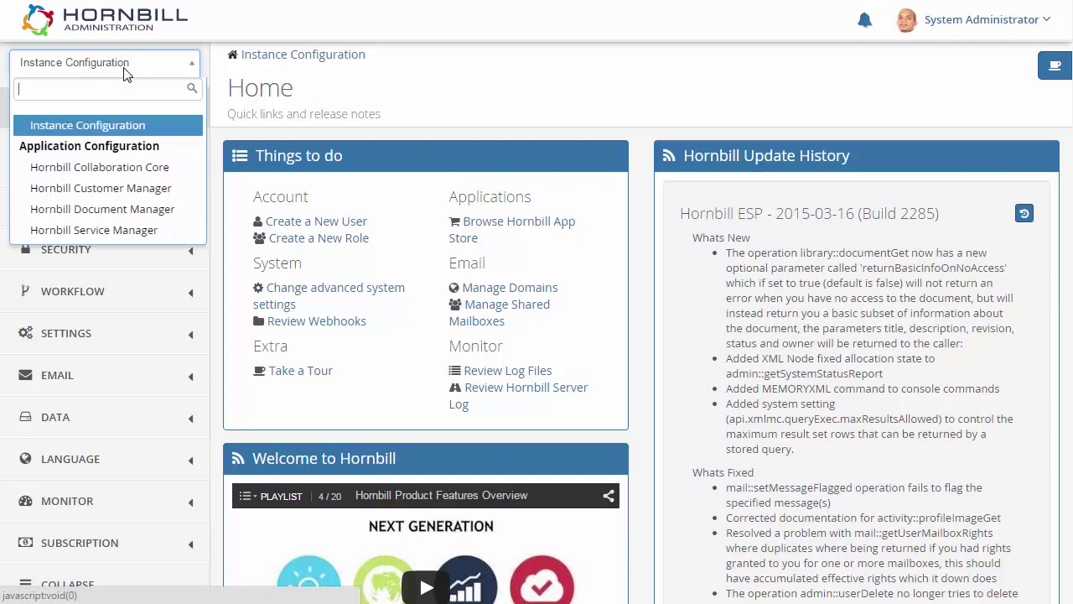
left_click(114, 235)
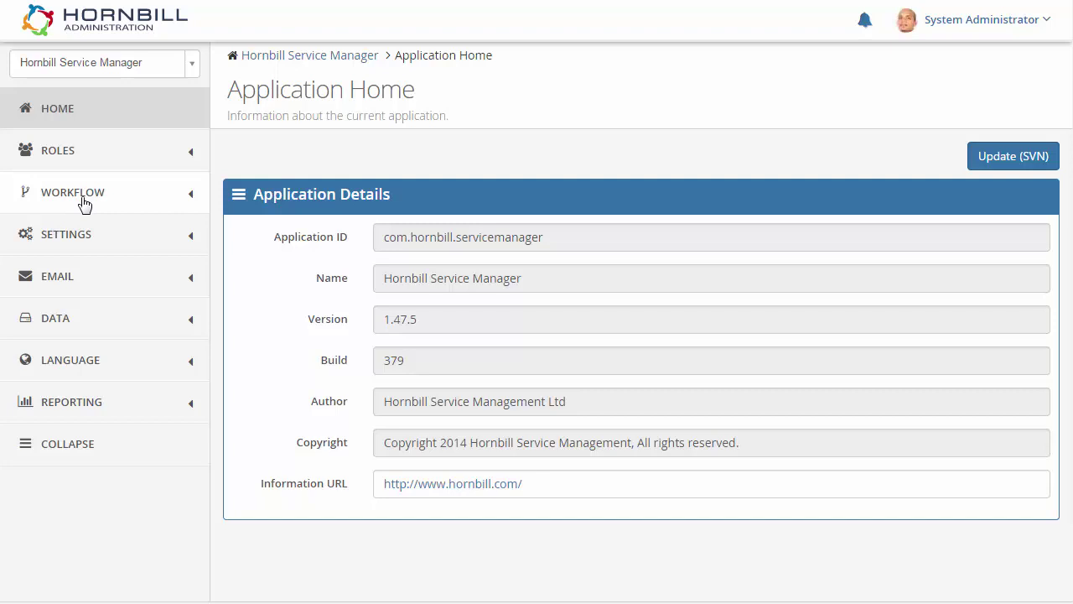
Open the Change Process business process and view its Planning, Implement and Review stage diagrams.
left_click(85, 203)
left_click(86, 231)
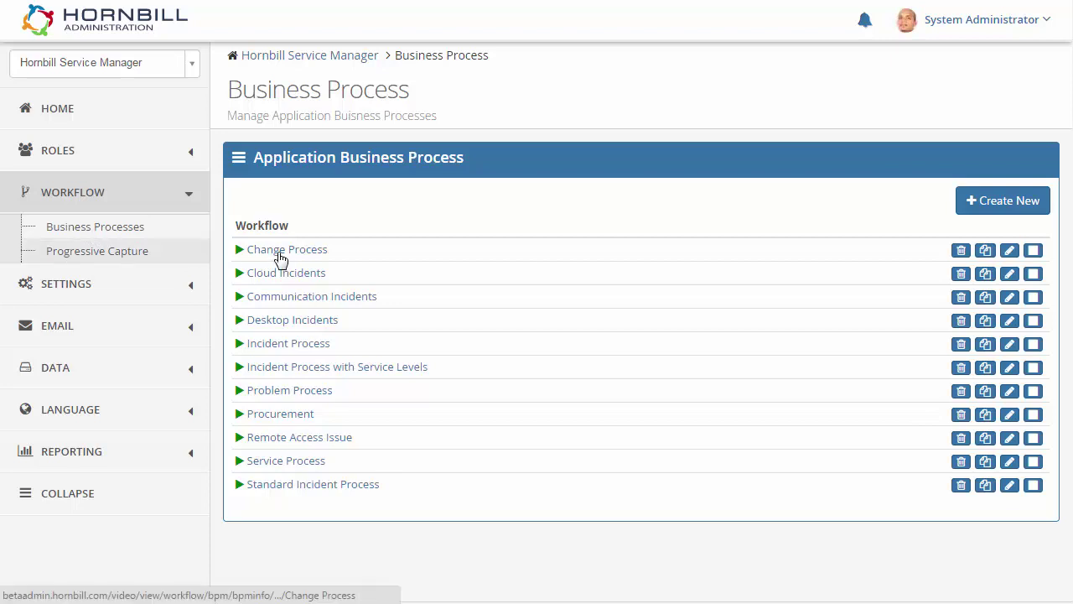
left_click(280, 255)
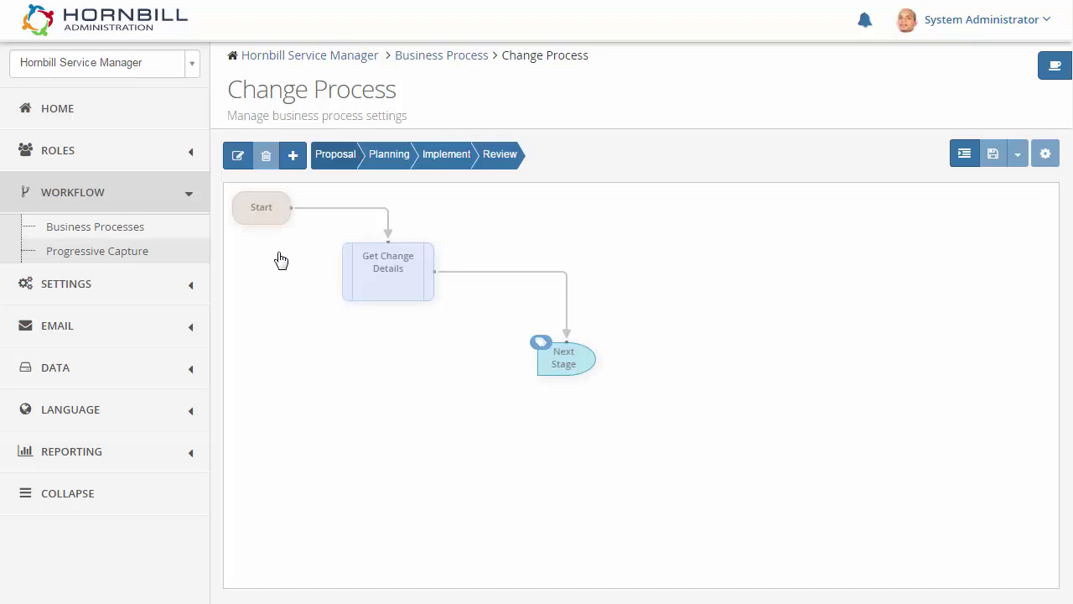
left_click(394, 167)
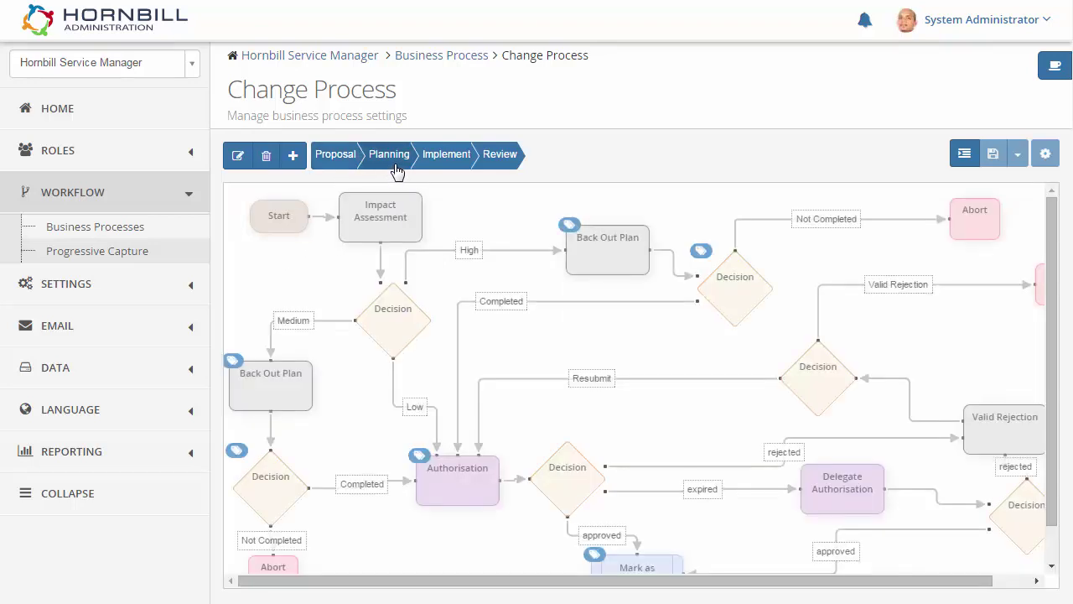
left_click(444, 167)
left_click(491, 171)
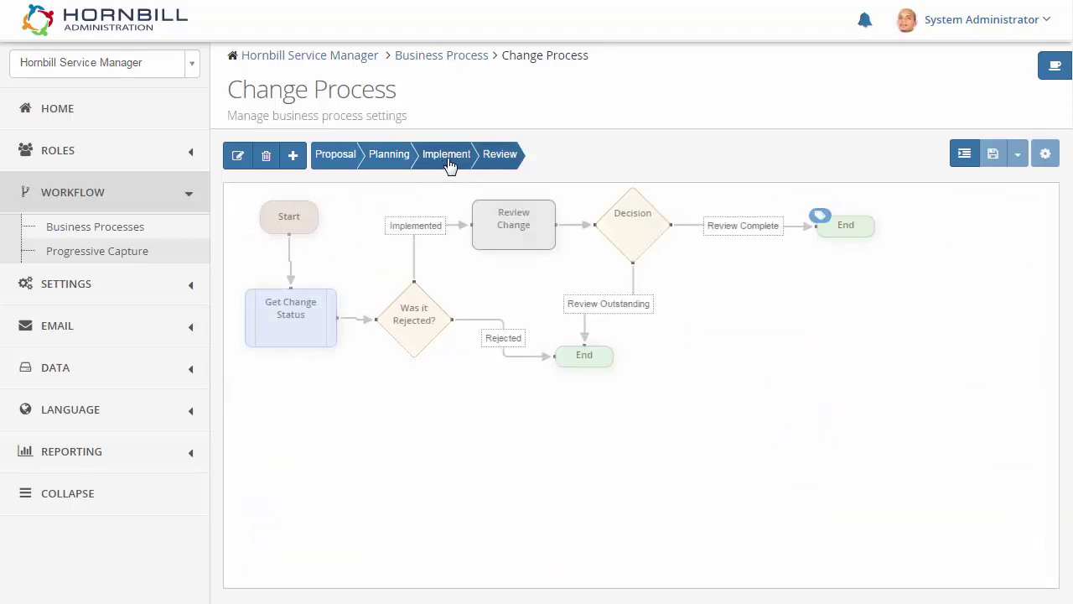
In the Proposal stage, replace the Get Change Details–Next Stage link with a new Authorisation step.
left_click(334, 160)
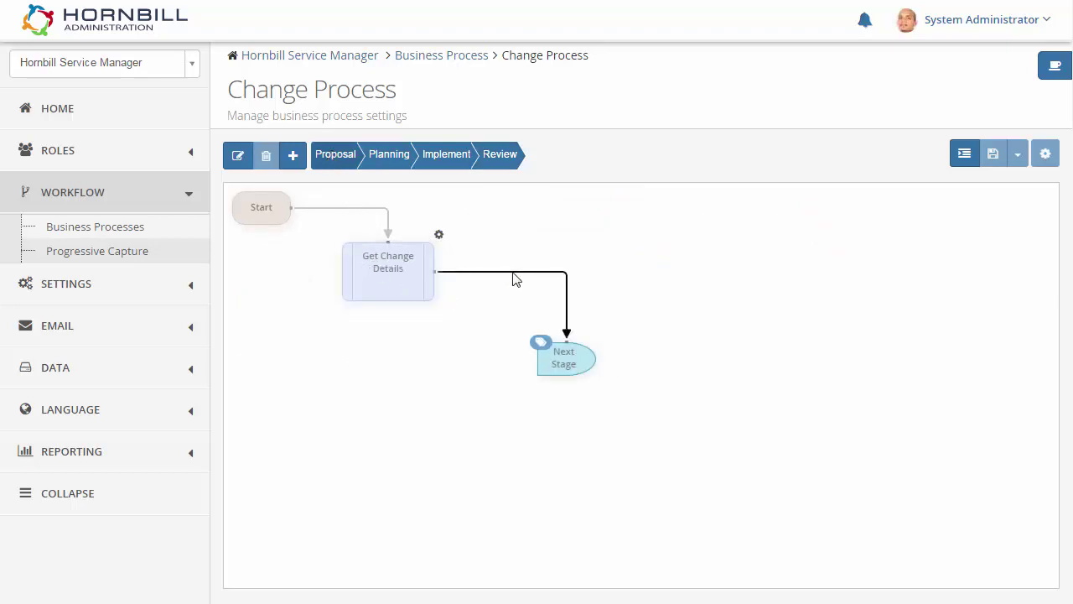
key("Delete")
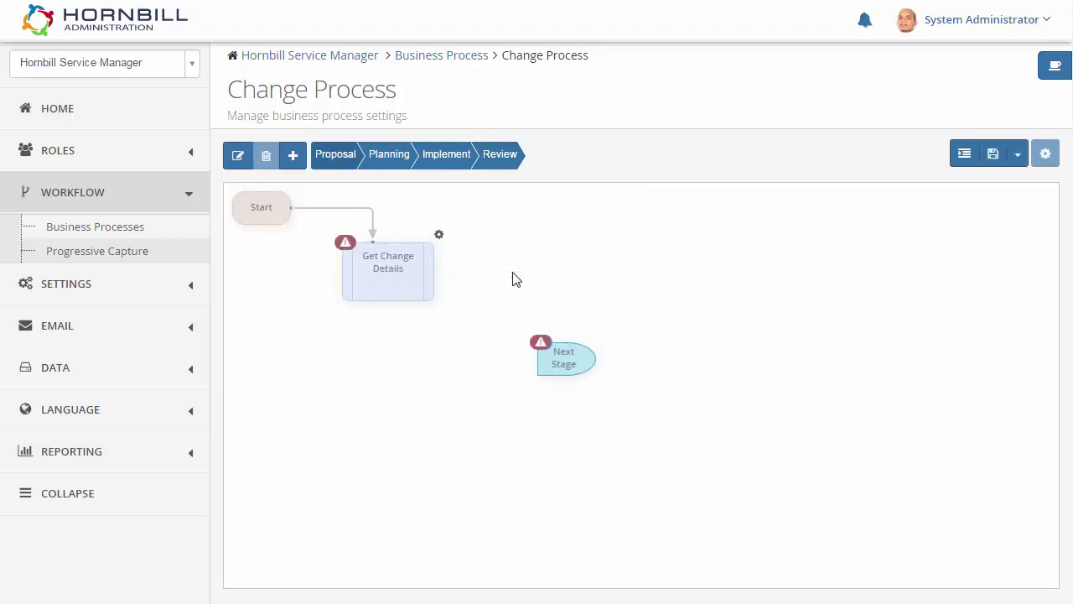
left_click(432, 283)
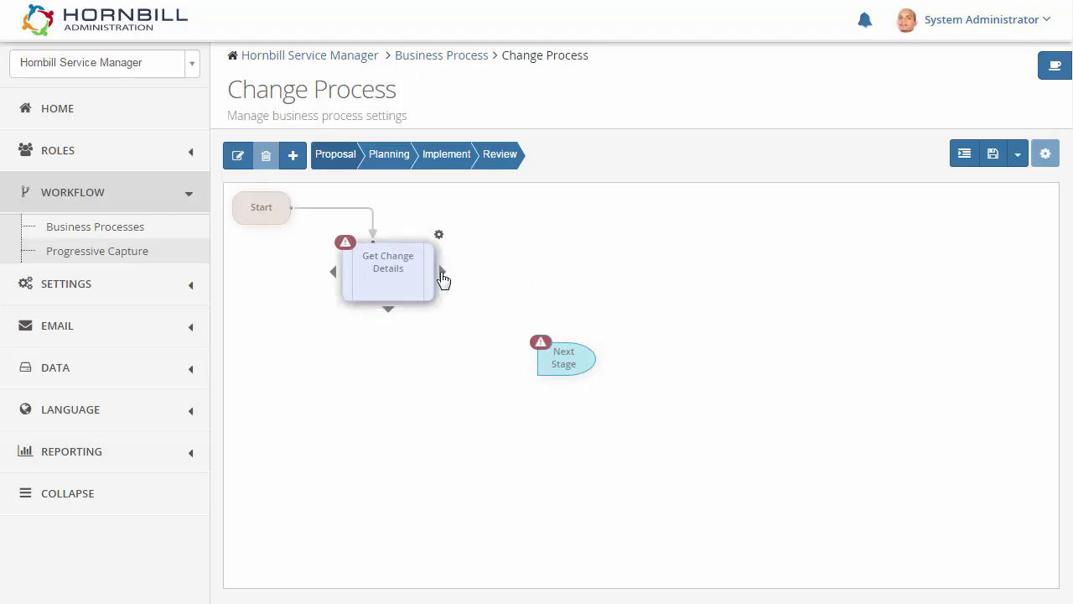
left_click_drag(442, 272, 545, 252)
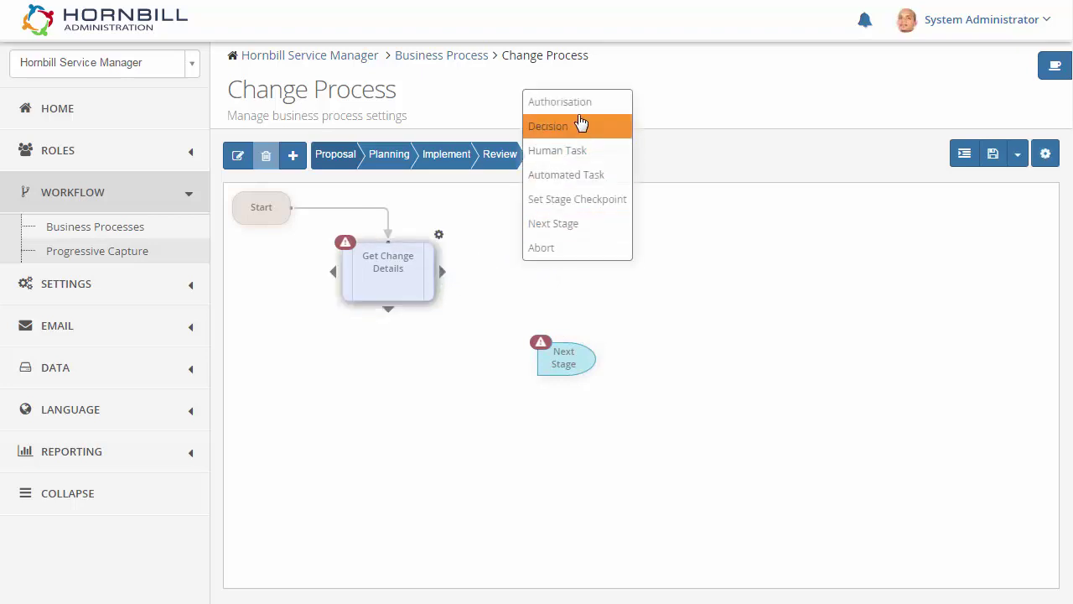
left_click(577, 111)
left_click(625, 225)
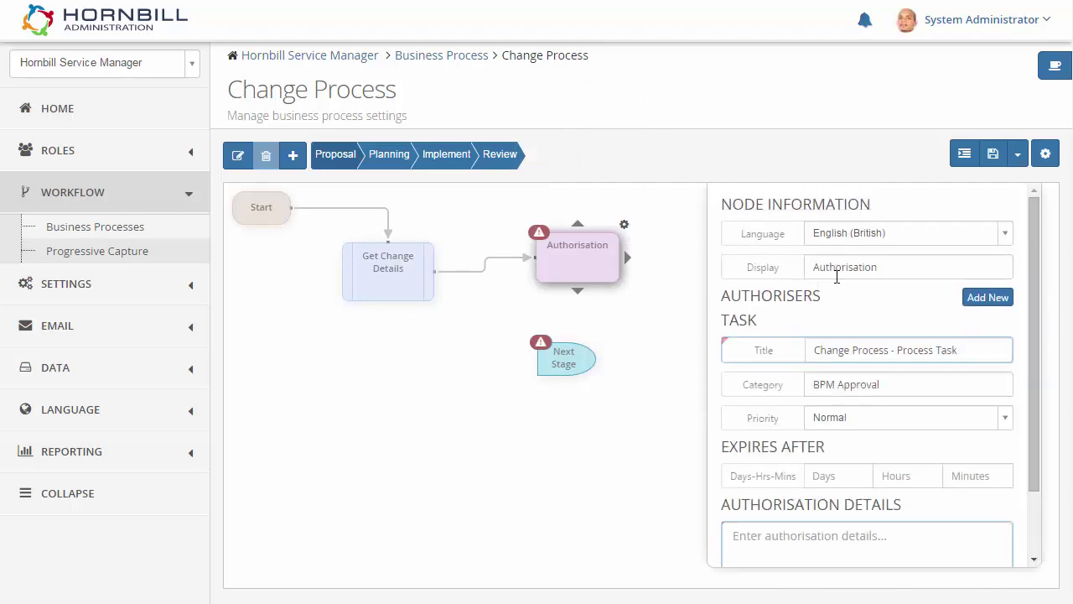
Add an authoriser of type Variable set to Owner, and bring up its weighting choices.
left_click(993, 302)
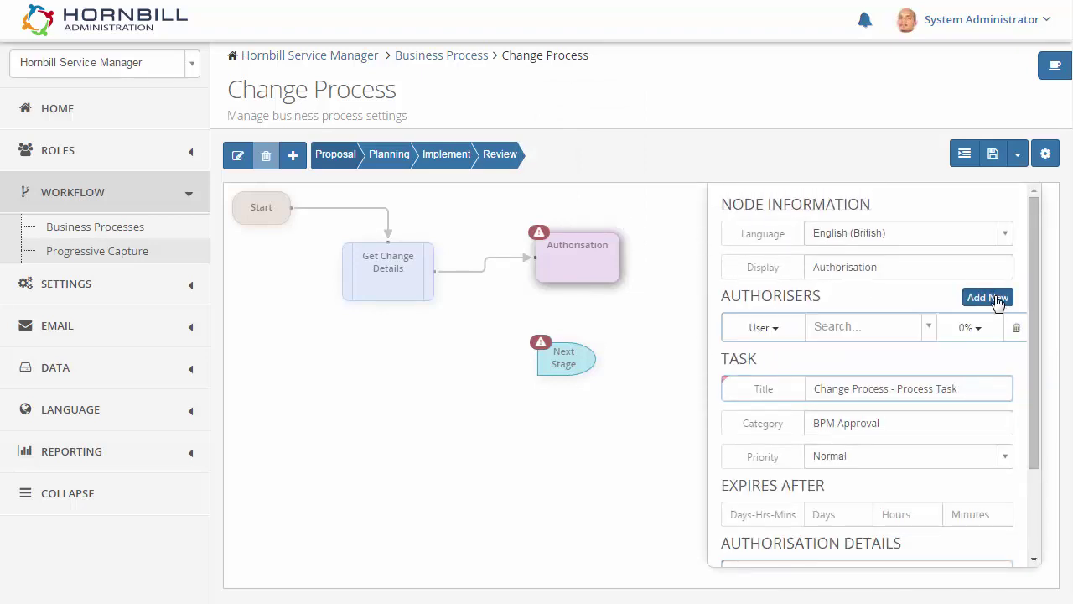
left_click(830, 327)
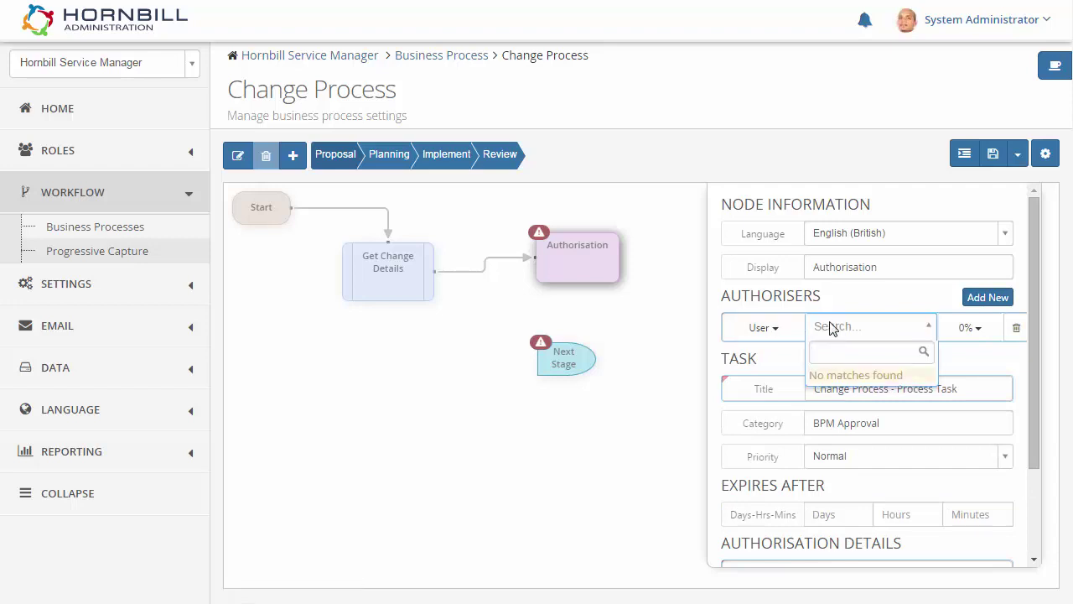
type("ala")
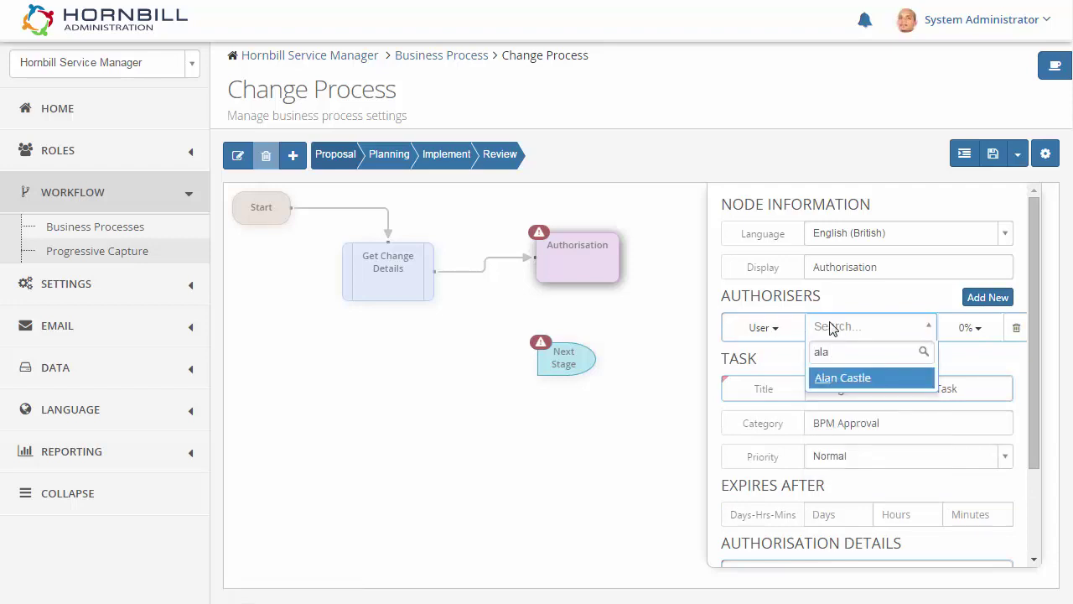
left_click(774, 332)
left_click(774, 332)
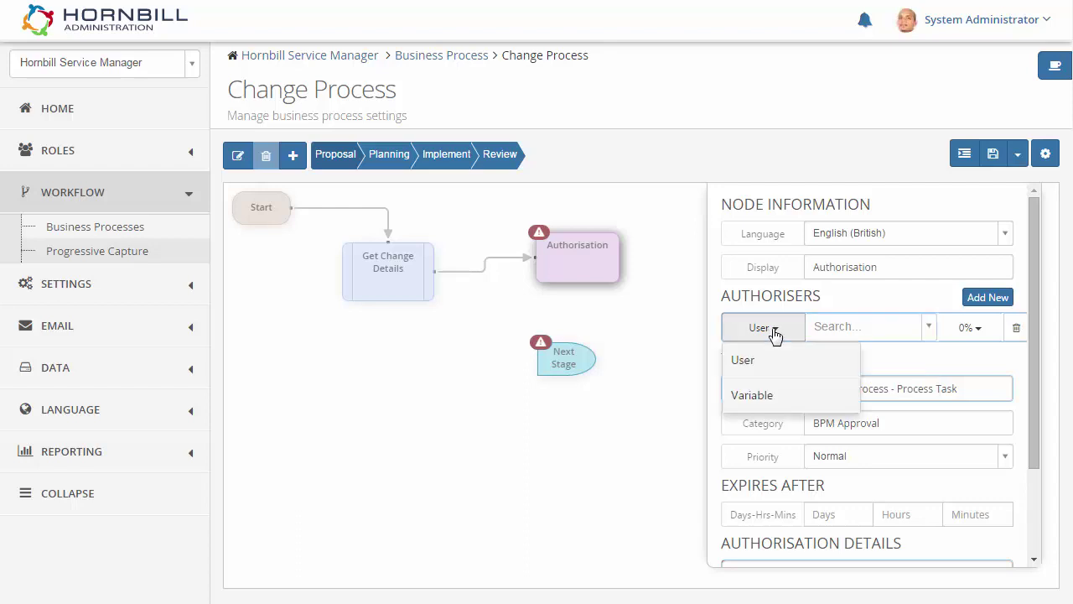
left_click(758, 395)
left_click(822, 331)
type("owner")
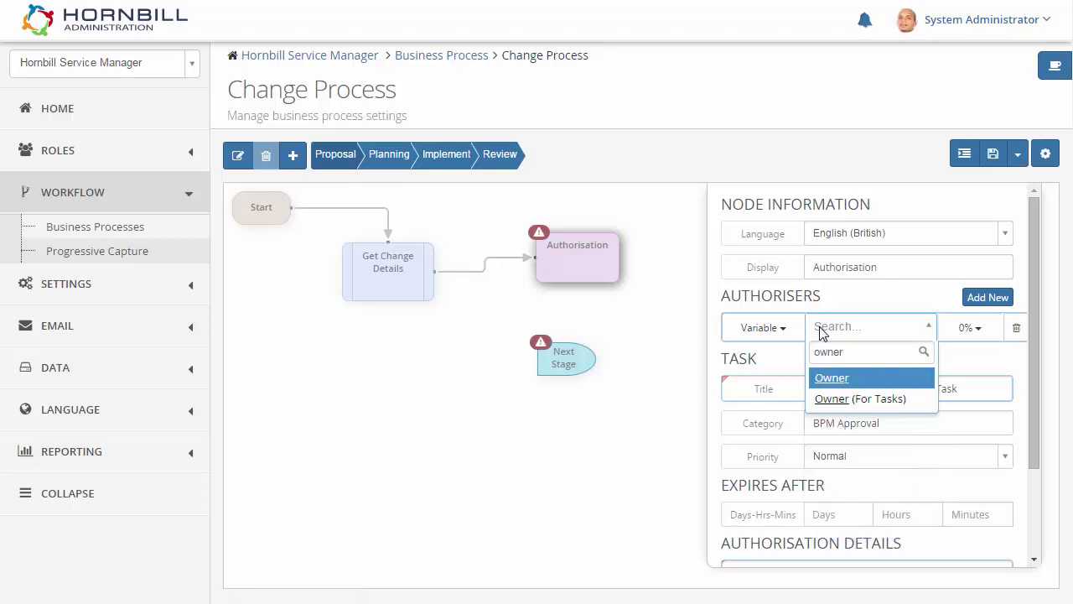
left_click(832, 379)
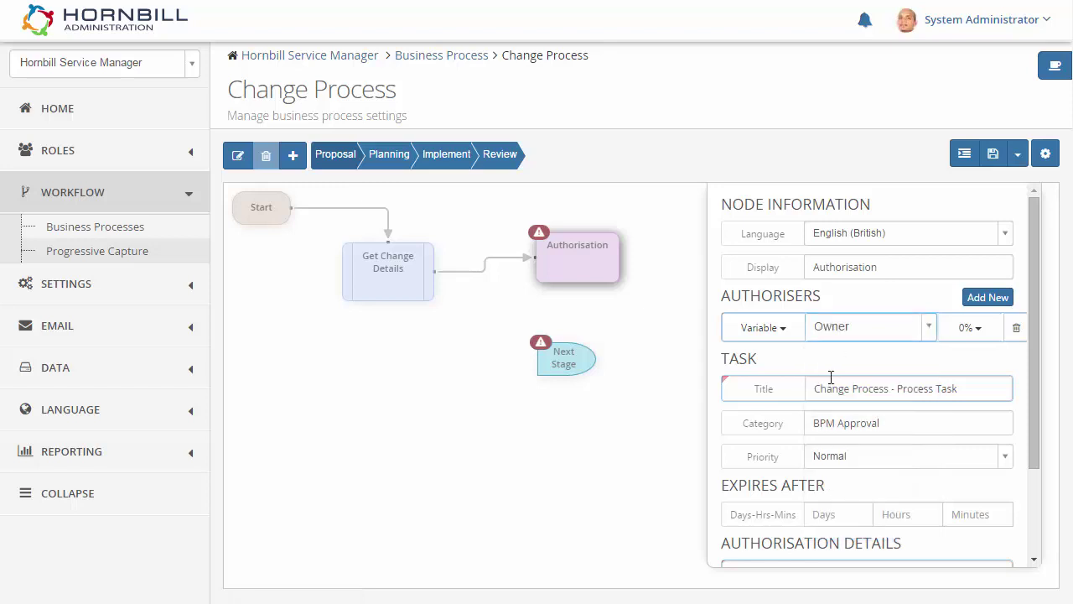
left_click(977, 335)
scroll(977, 336, "down", 3)
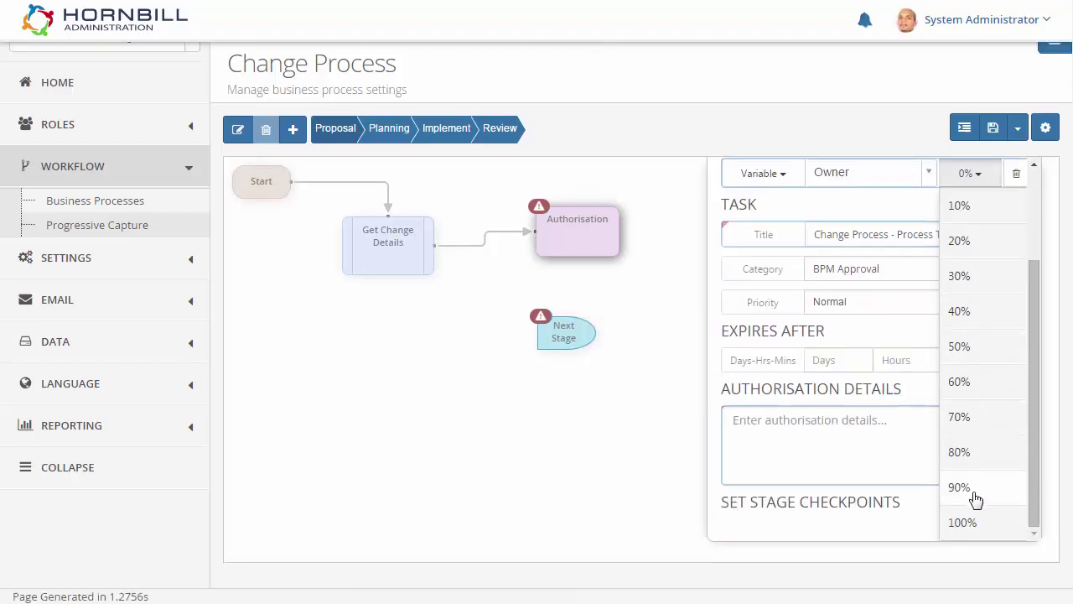
Set the Owner weighting to 100% and enter the authorisation details 'Is this a valid change'.
left_click(963, 524)
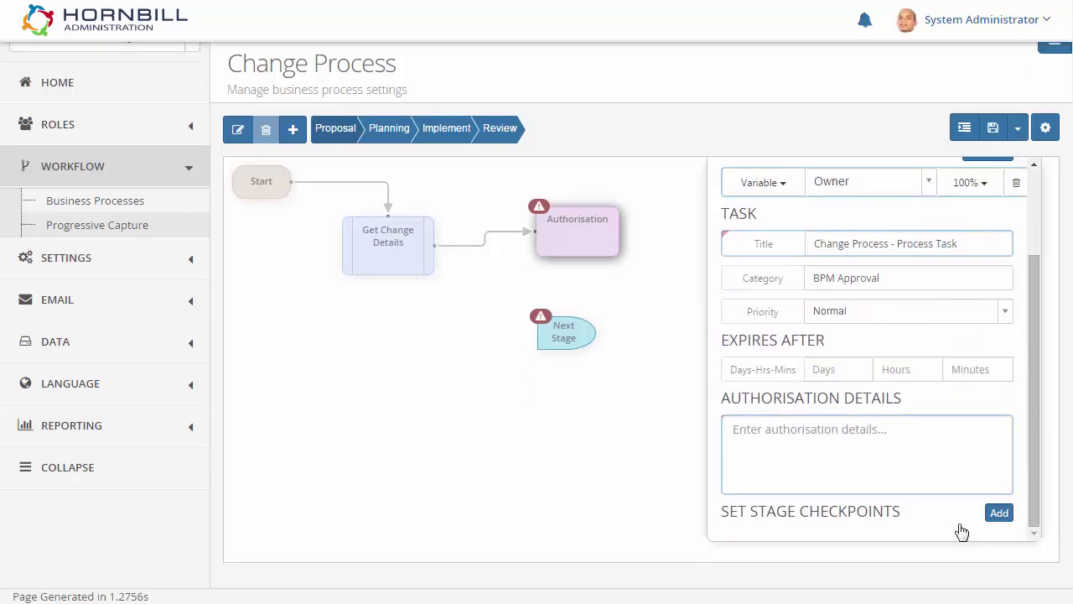
left_click(823, 433)
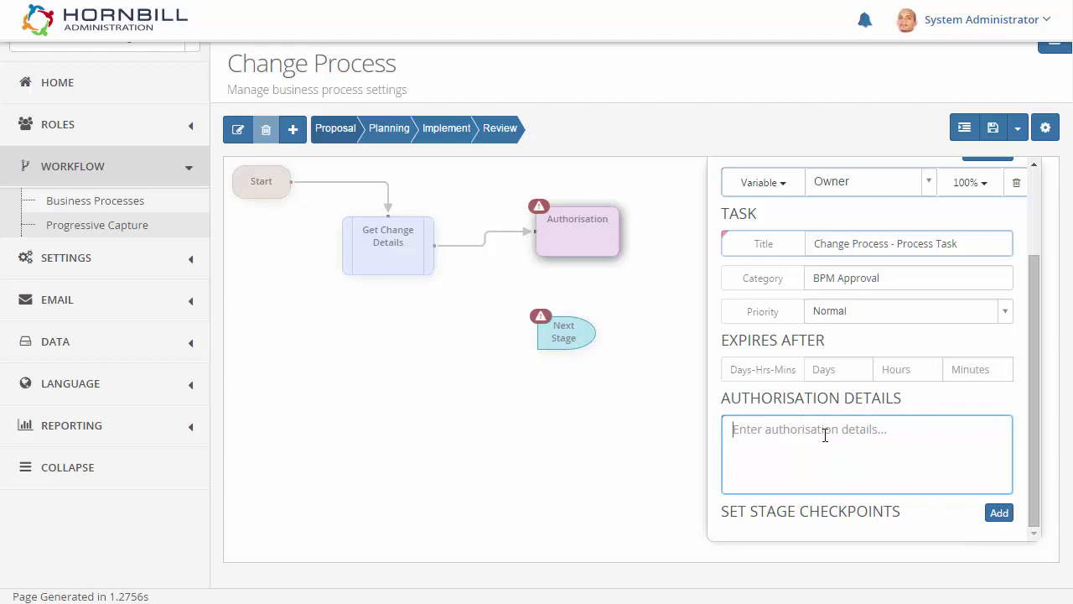
type("Is this a valid")
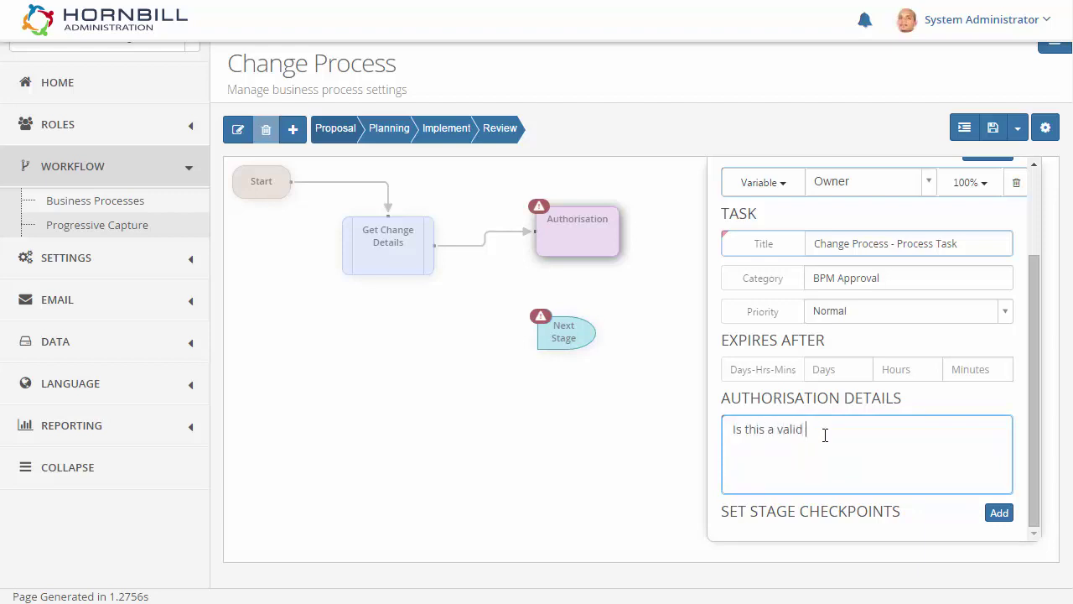
type(" change?")
scroll(994, 509, "up", 3)
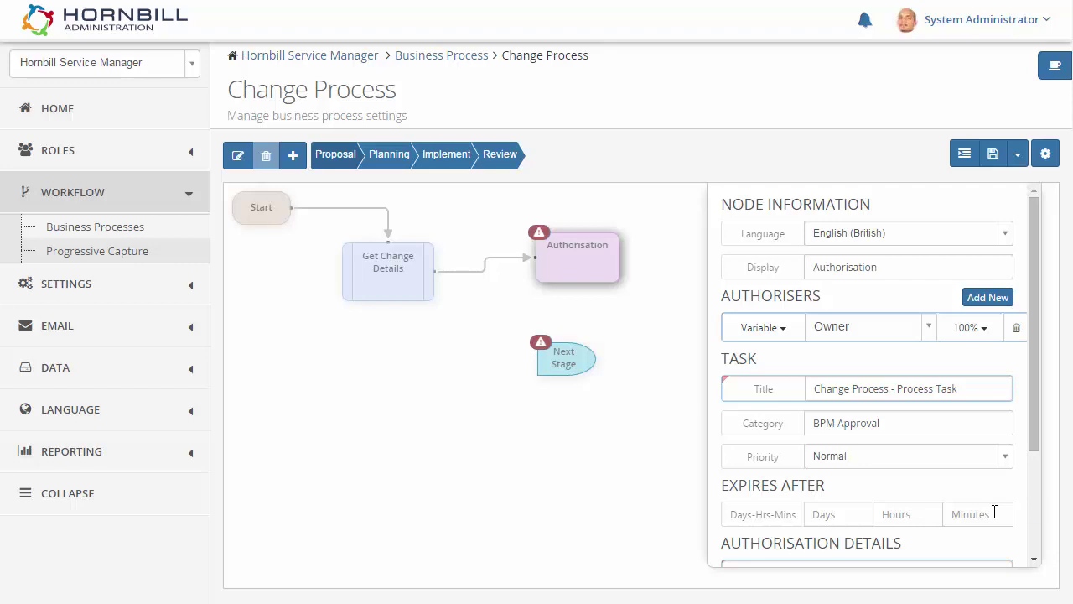
Add a Decision after Authorisation and route its Approved outcome to the existing Next Stage.
left_click(650, 495)
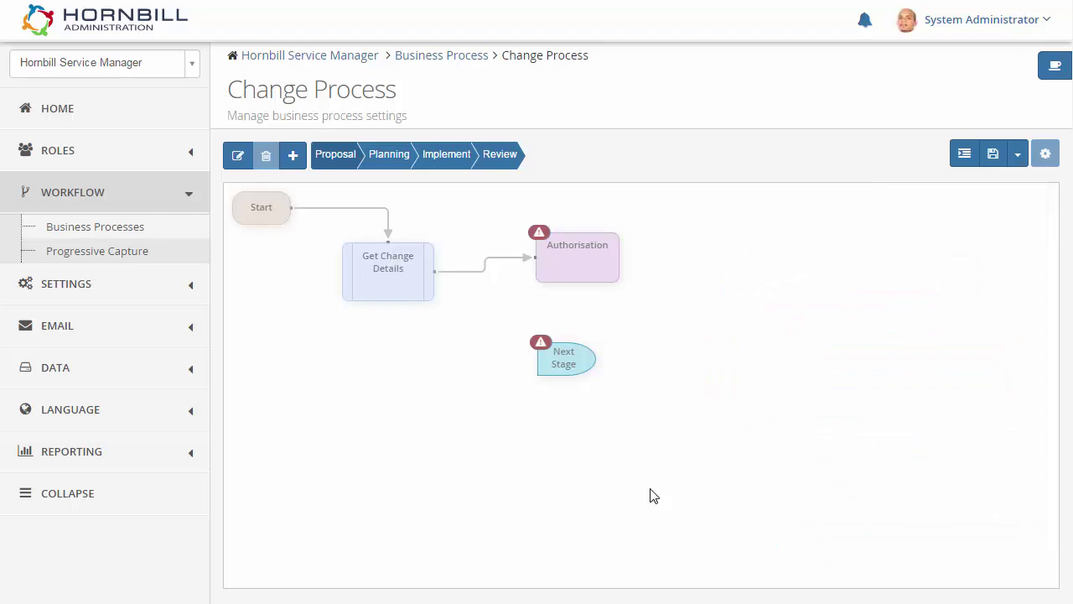
left_click_drag(628, 259, 692, 260)
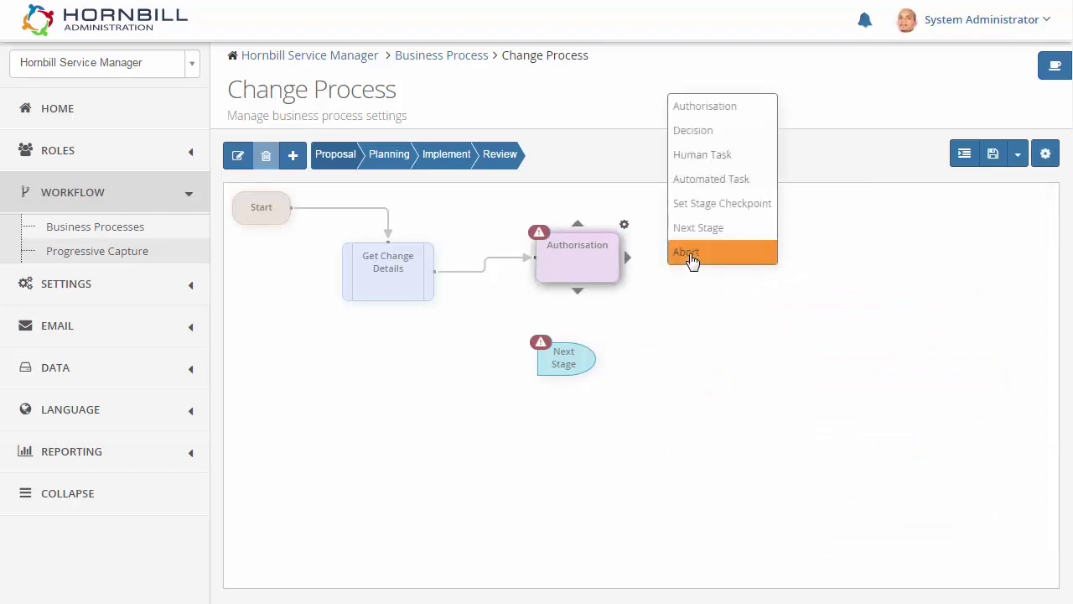
left_click(702, 134)
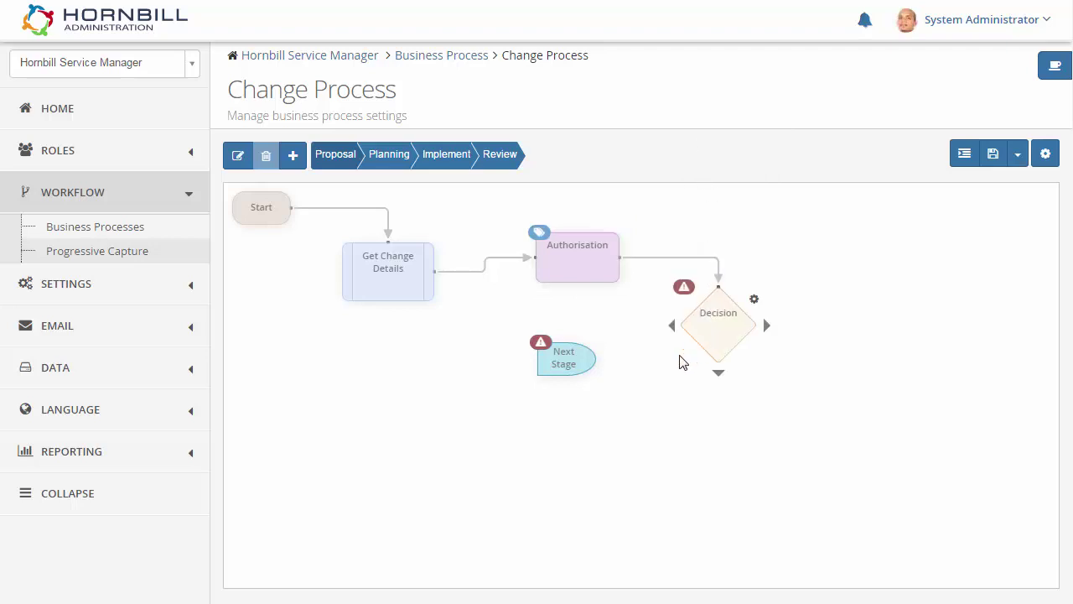
left_click_drag(671, 326, 576, 369)
left_click(637, 359)
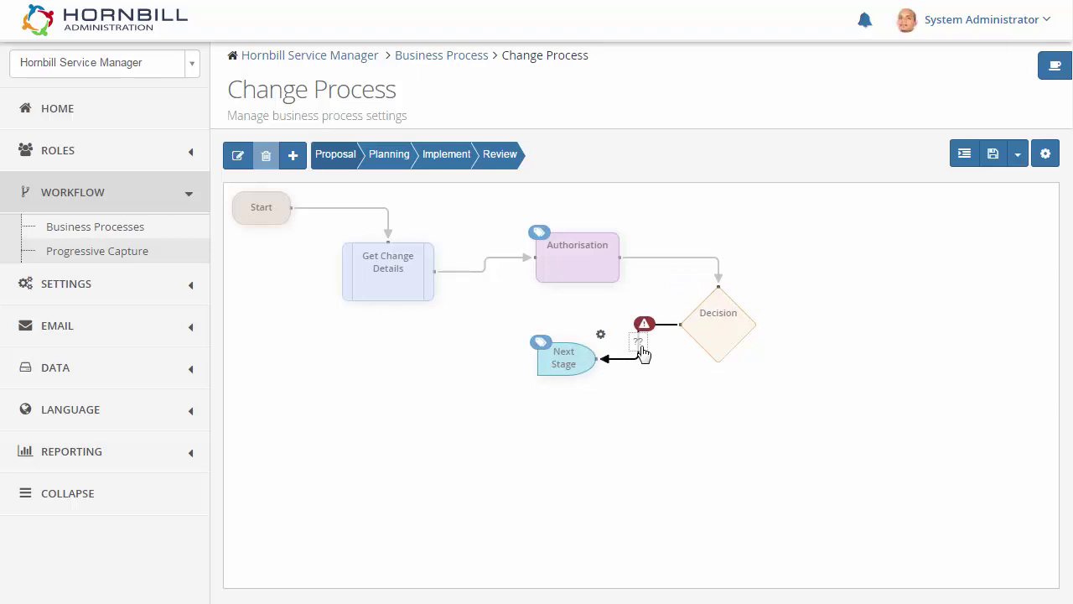
left_click(841, 238)
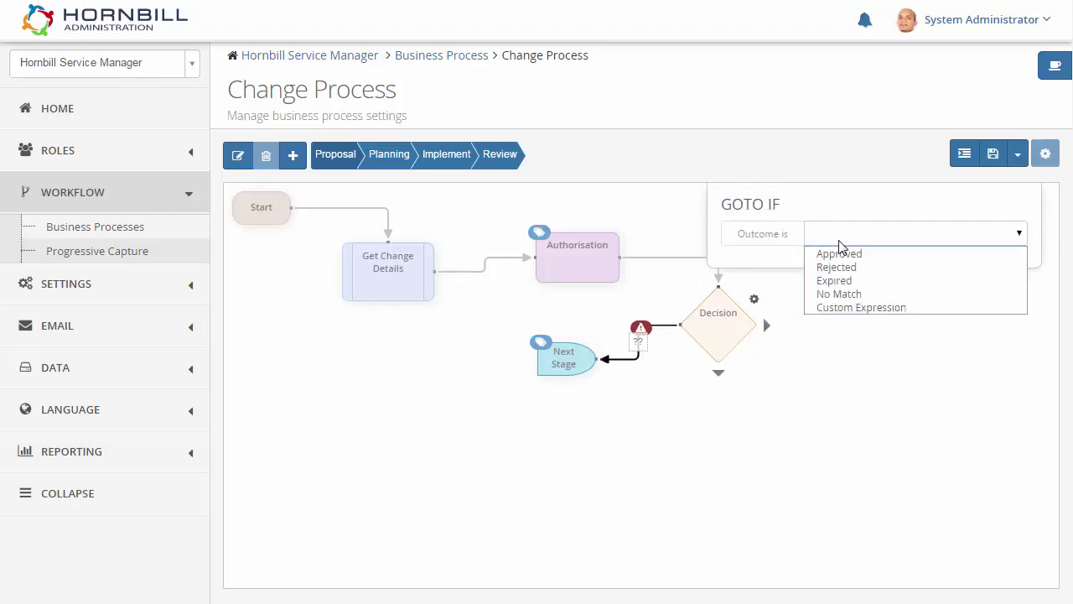
left_click(839, 254)
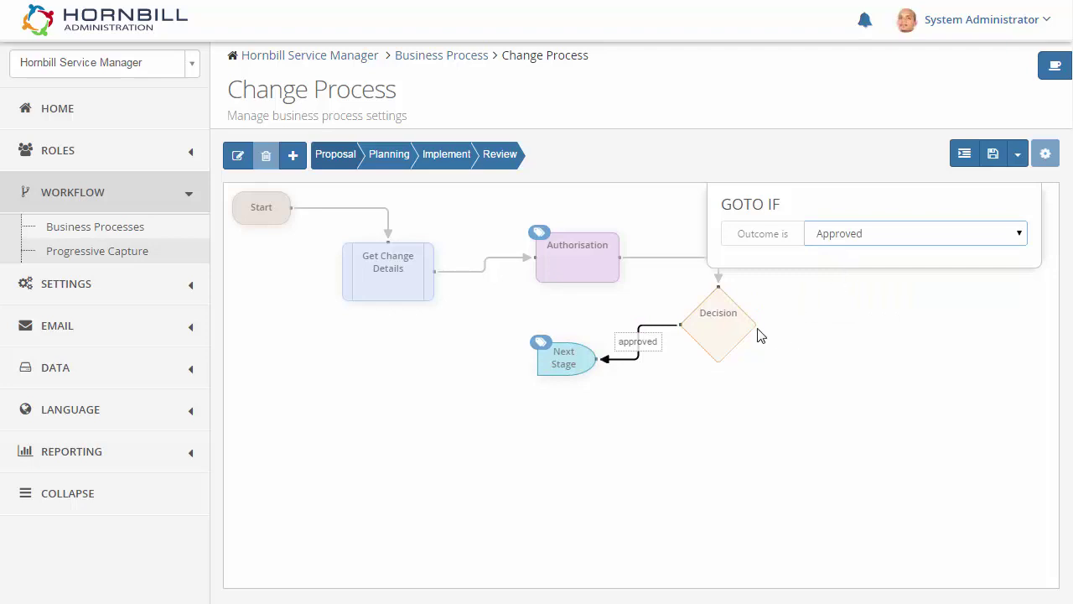
Add a second Next Stage branch from the Decision that goes to the Review stage.
mouse_move(766, 332)
left_click_drag(766, 327, 842, 338)
left_click(851, 305)
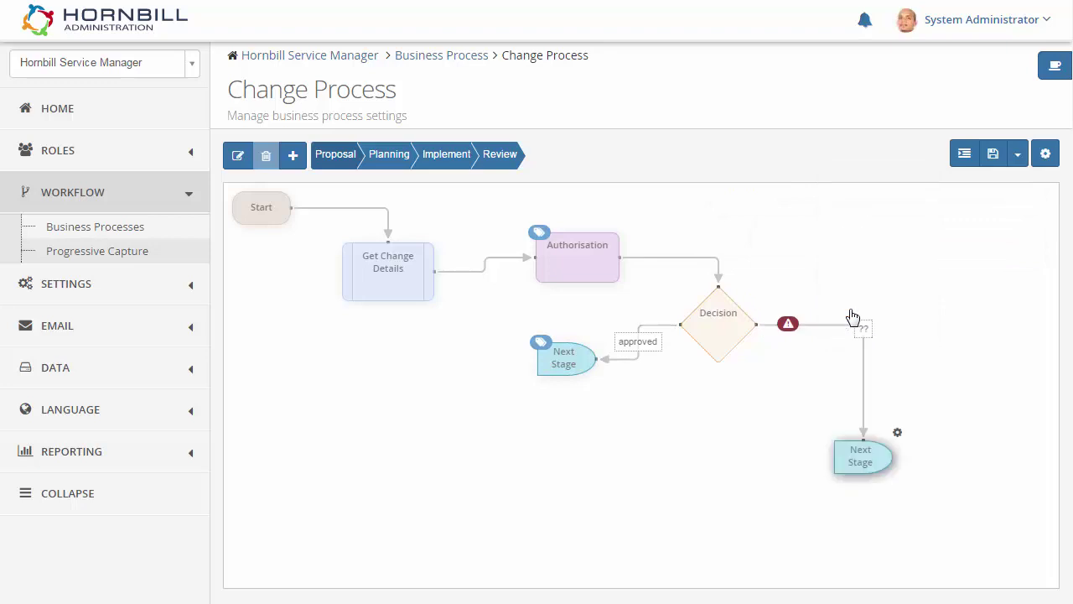
left_click(898, 435)
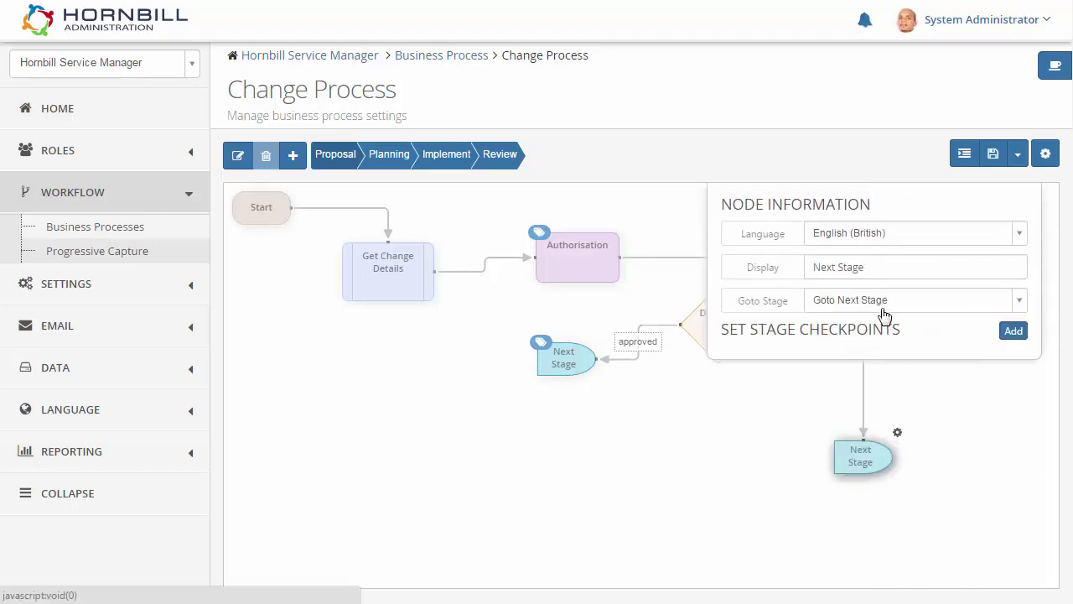
left_click(883, 308)
left_click(851, 391)
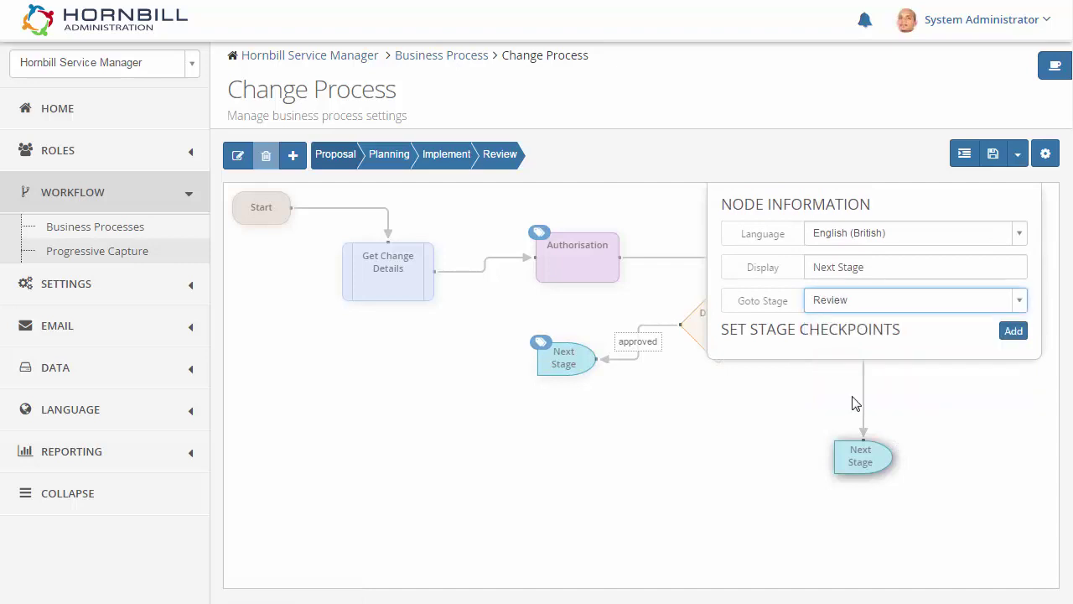
left_click(897, 397)
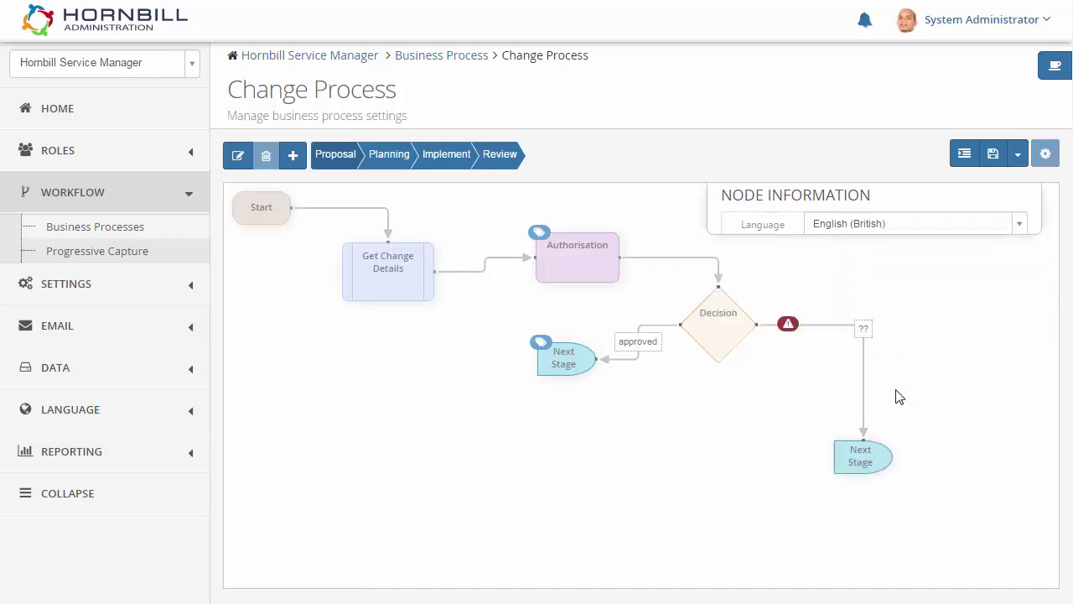
Set that branch's outcome to Rejected, then Save & Activate the Change Process workflow.
left_click(865, 331)
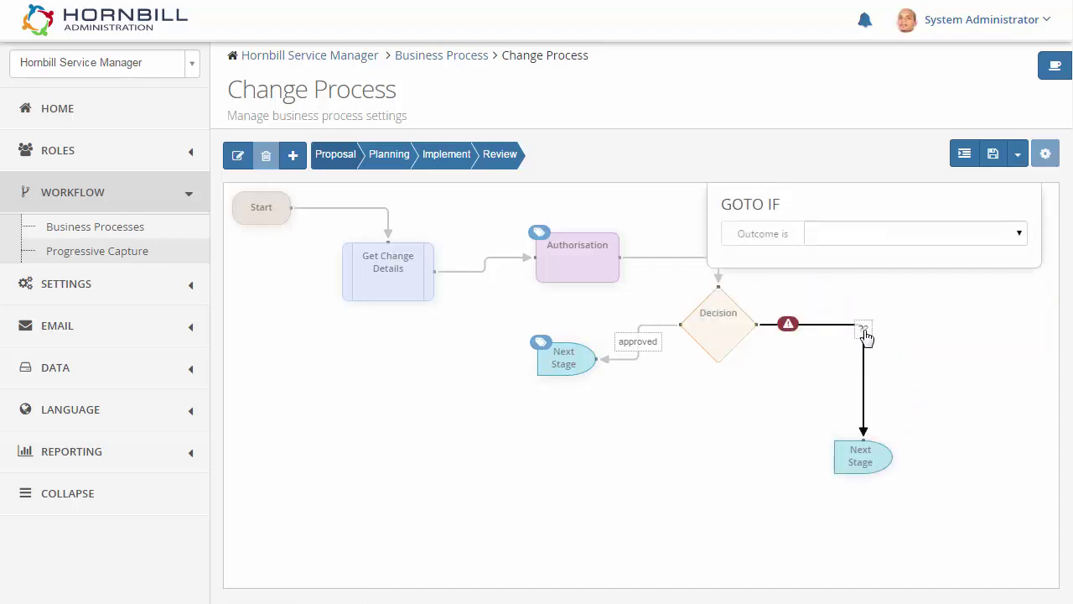
left_click(822, 239)
left_click(835, 255)
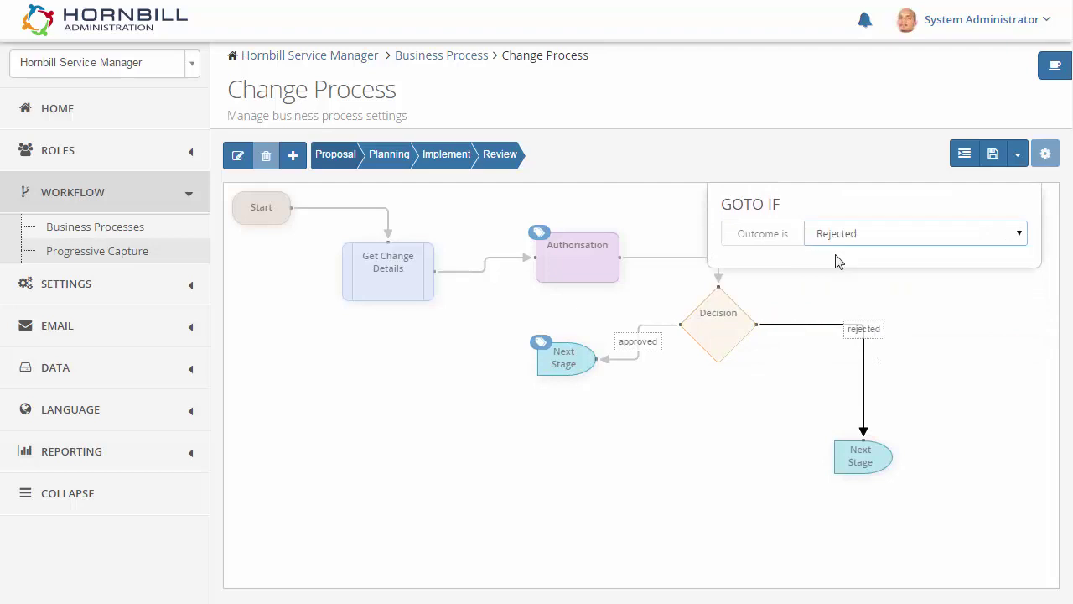
left_click(890, 301)
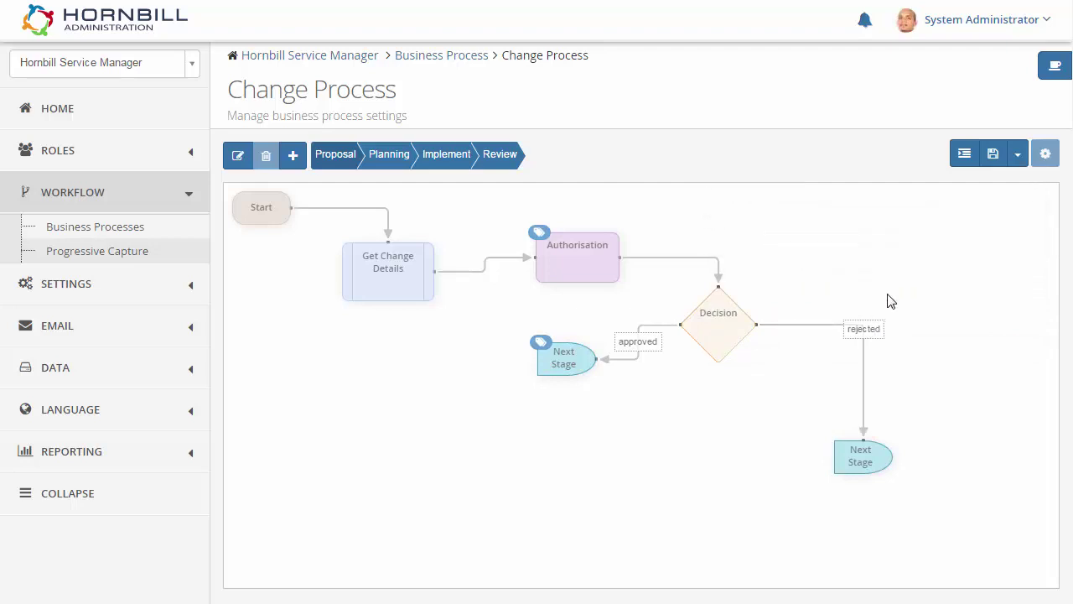
left_click(1019, 156)
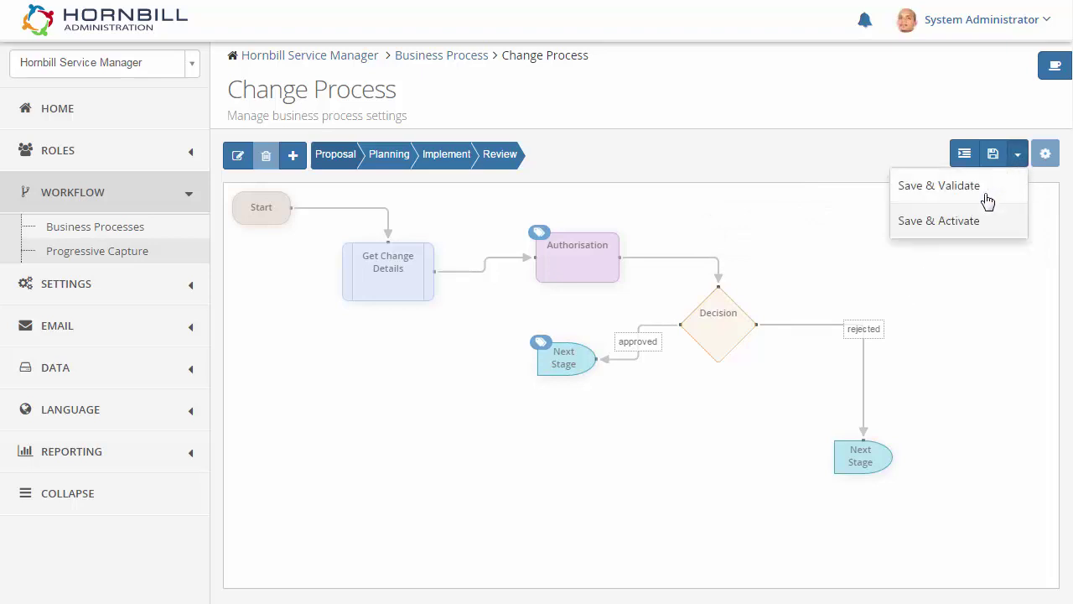
left_click(945, 222)
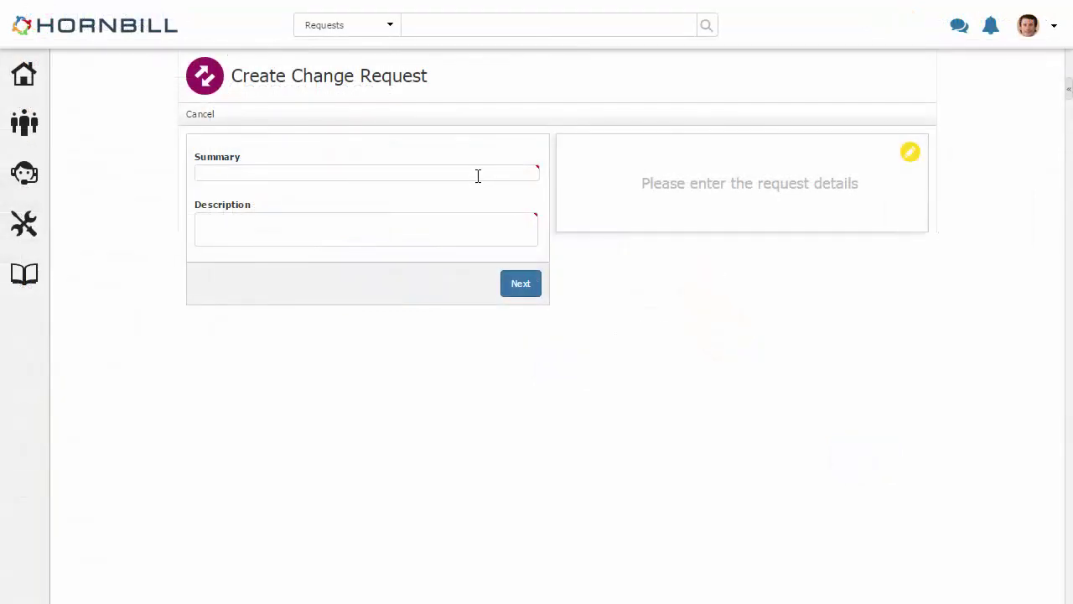
Enter summary 'Exchange Server Upgrade' and description 'Upgrade to 2013', then attach server asset AUTHWKS03.
type("Exchange Server Upgrade")
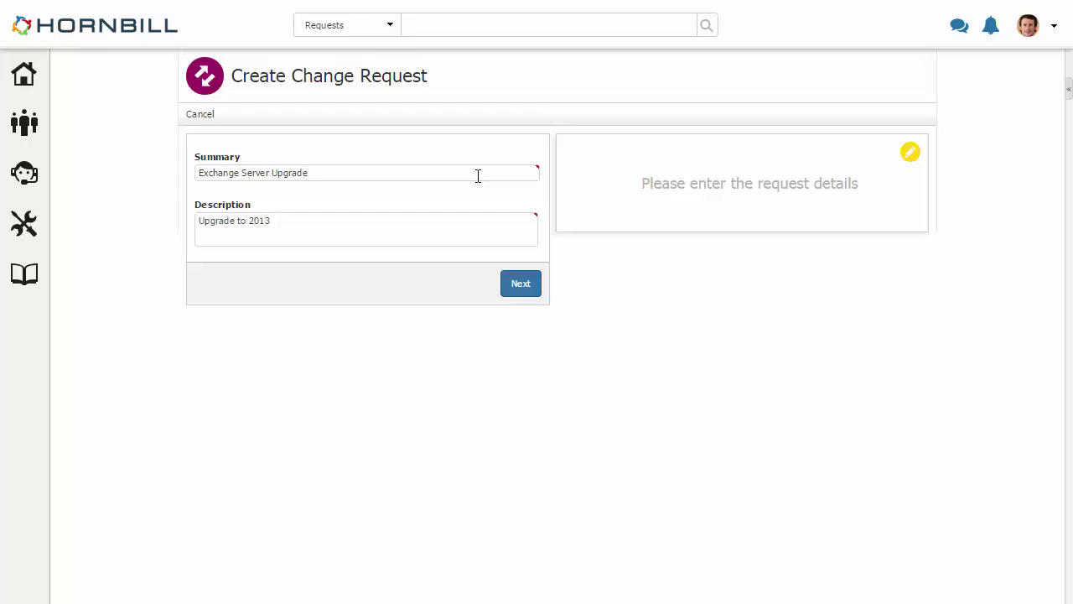
left_click(520, 283)
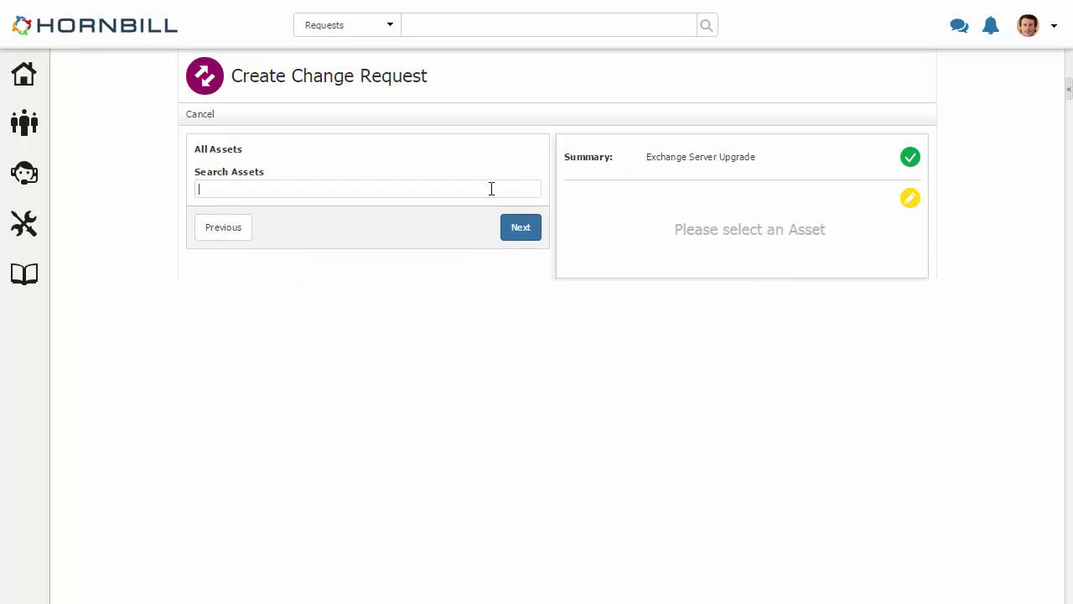
type("ser")
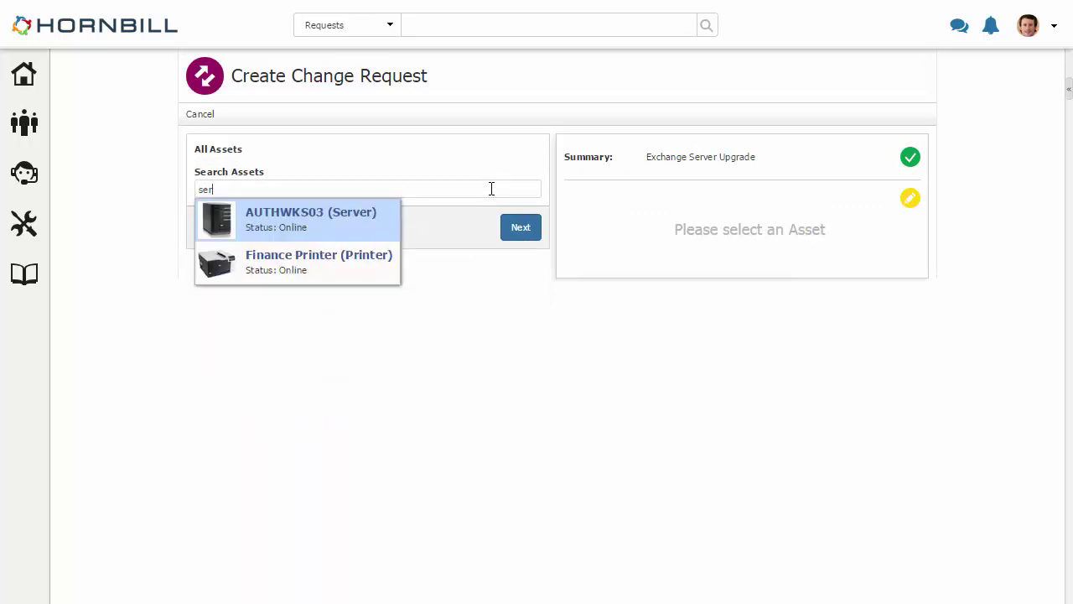
key("Return")
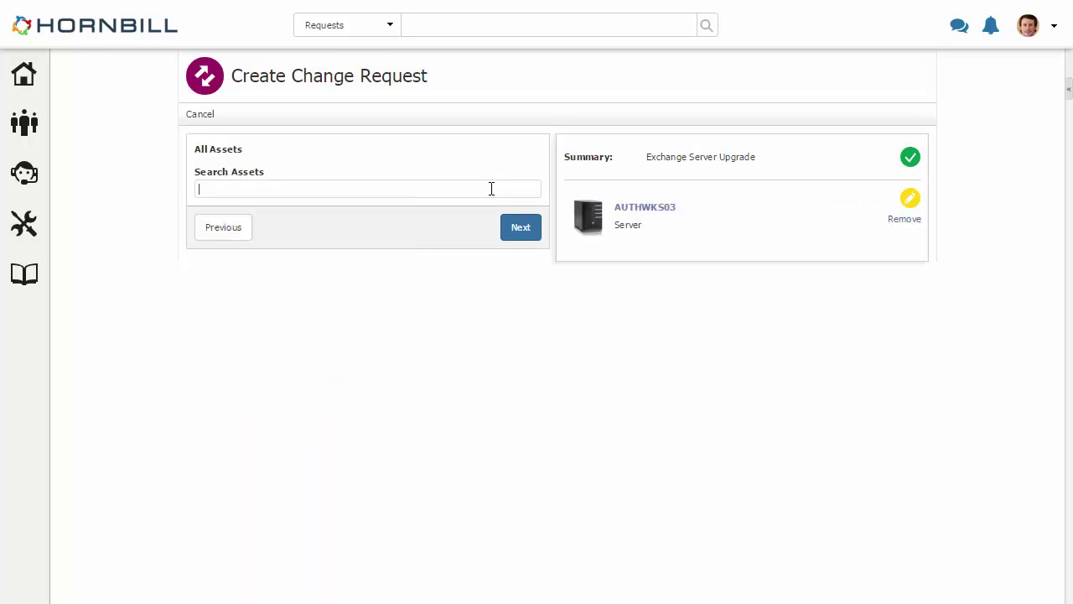
Assign the request to the Change Management team and an analyst, raise it, and view it.
left_click(513, 228)
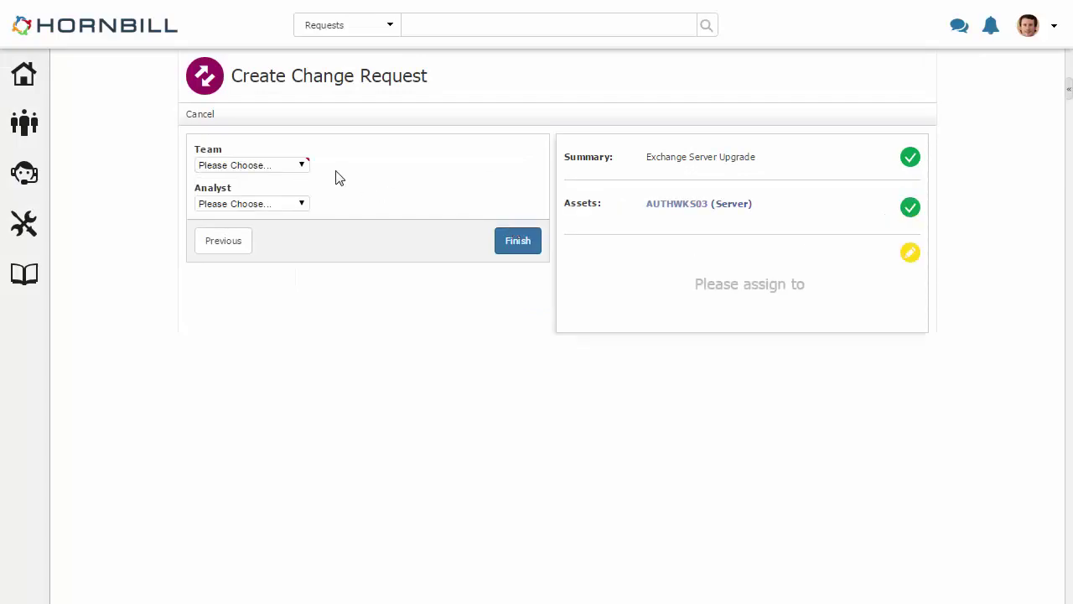
left_click(282, 165)
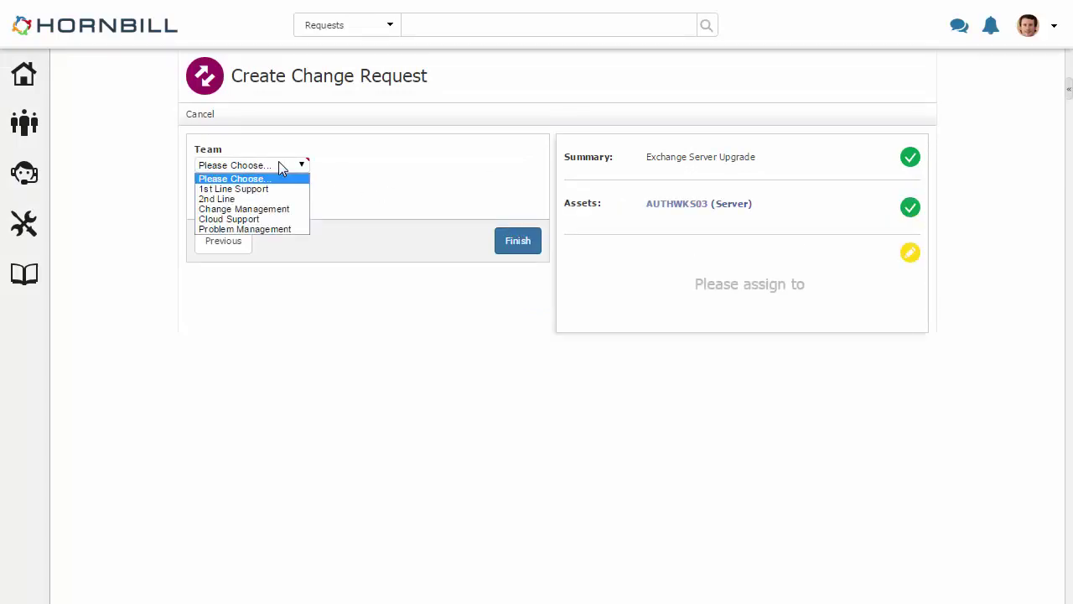
left_click(286, 209)
left_click(286, 206)
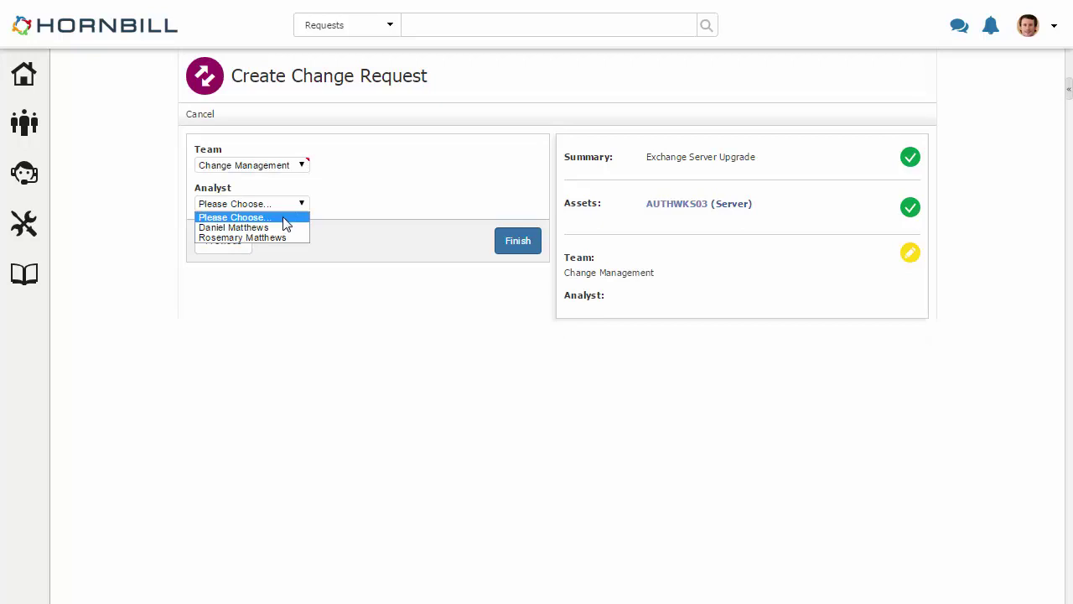
left_click(285, 228)
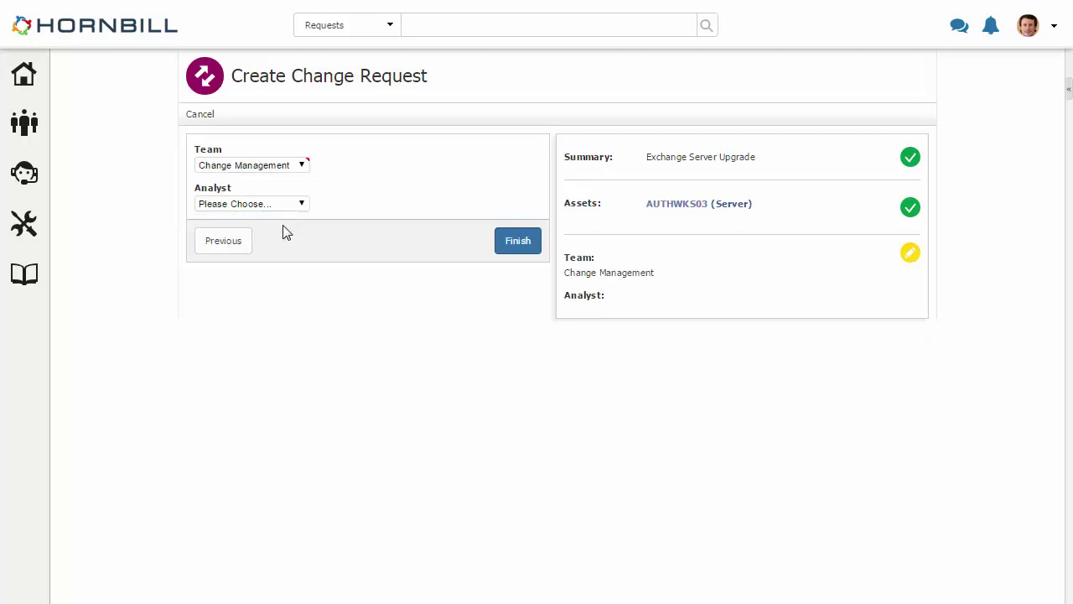
left_click(518, 242)
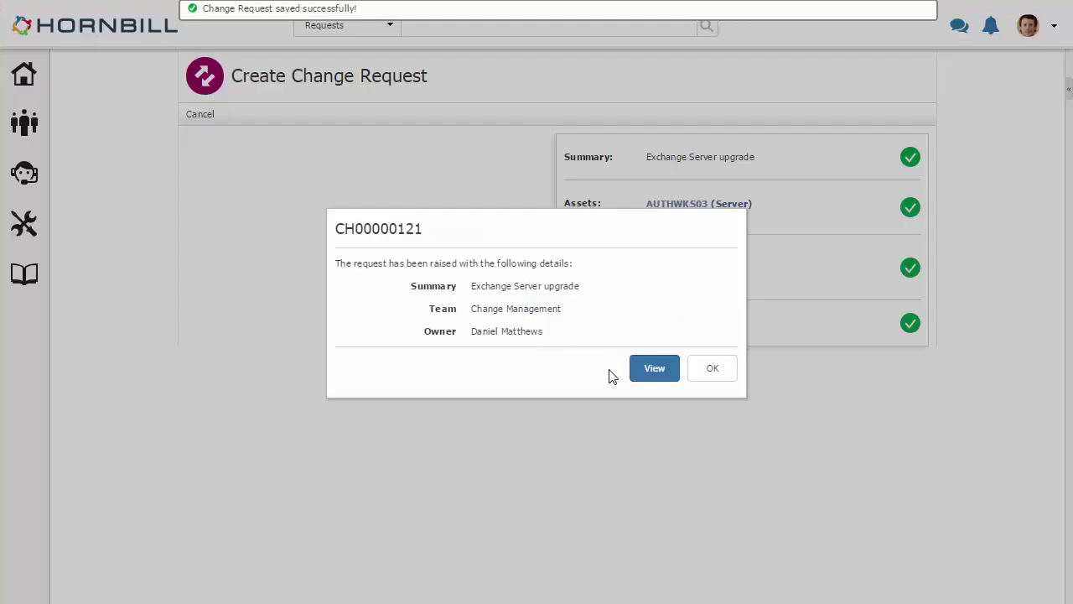
left_click(653, 370)
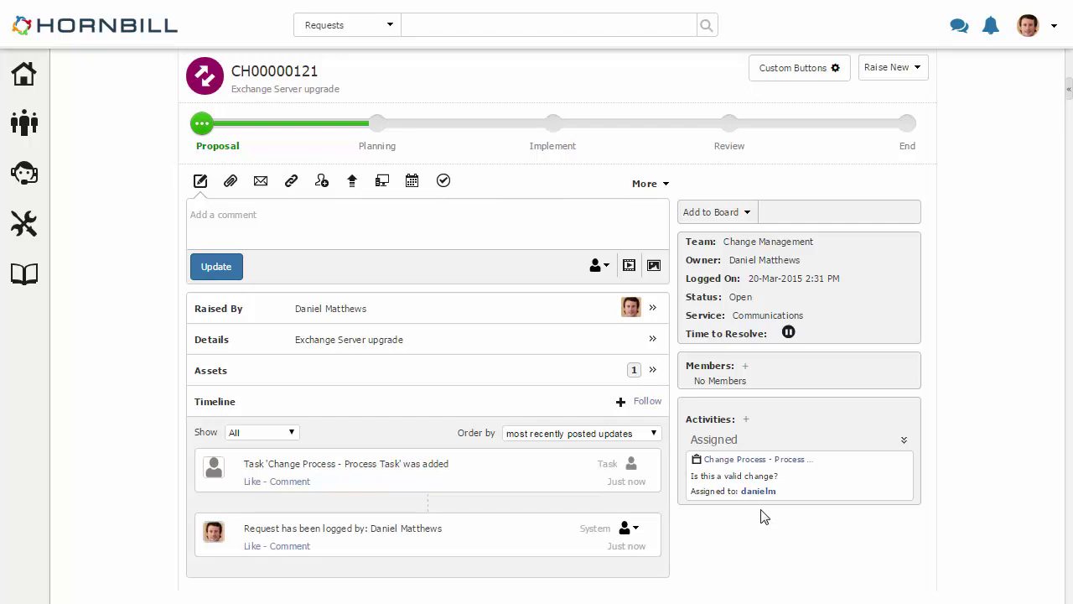
Open the 'Is this a valid change?' authorisation task from the Activities list.
left_click(697, 462)
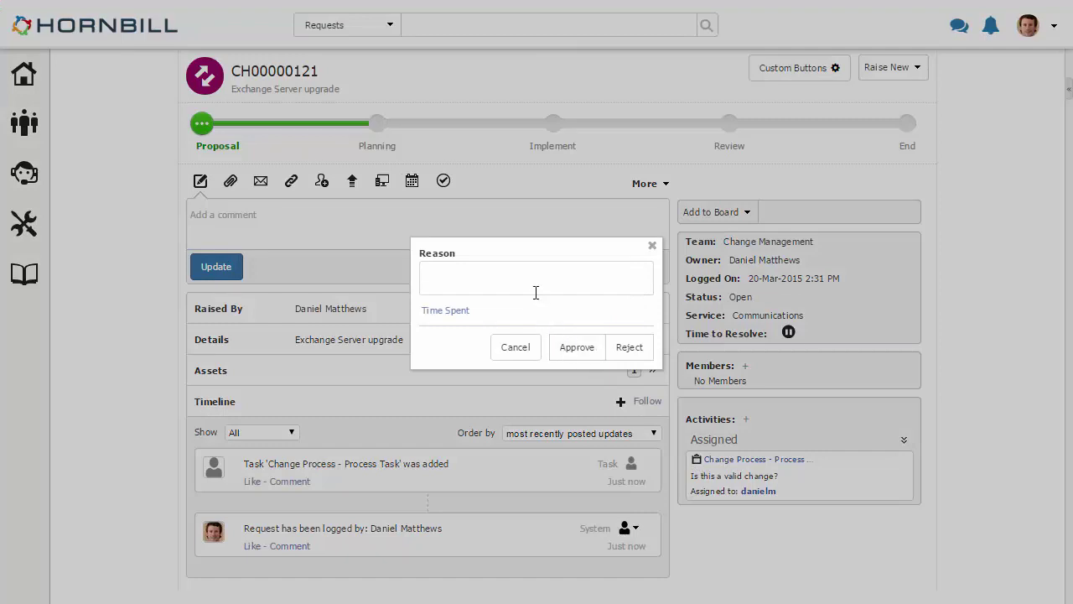